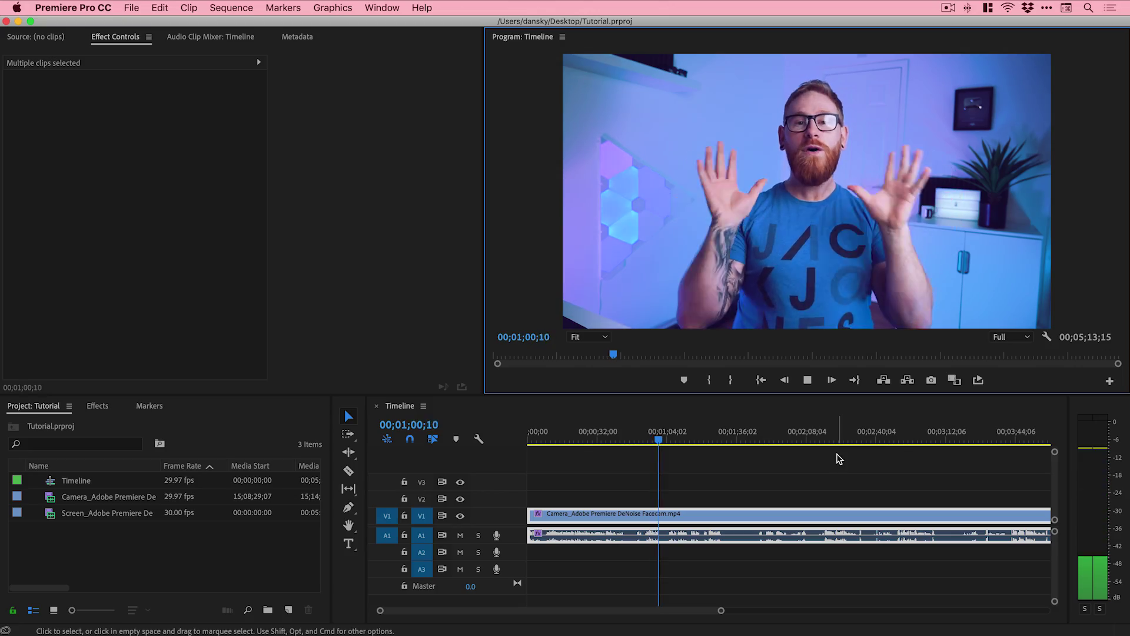
- Play and pause the Camera clip to find the cut point at 00;04;03;20
key(space)
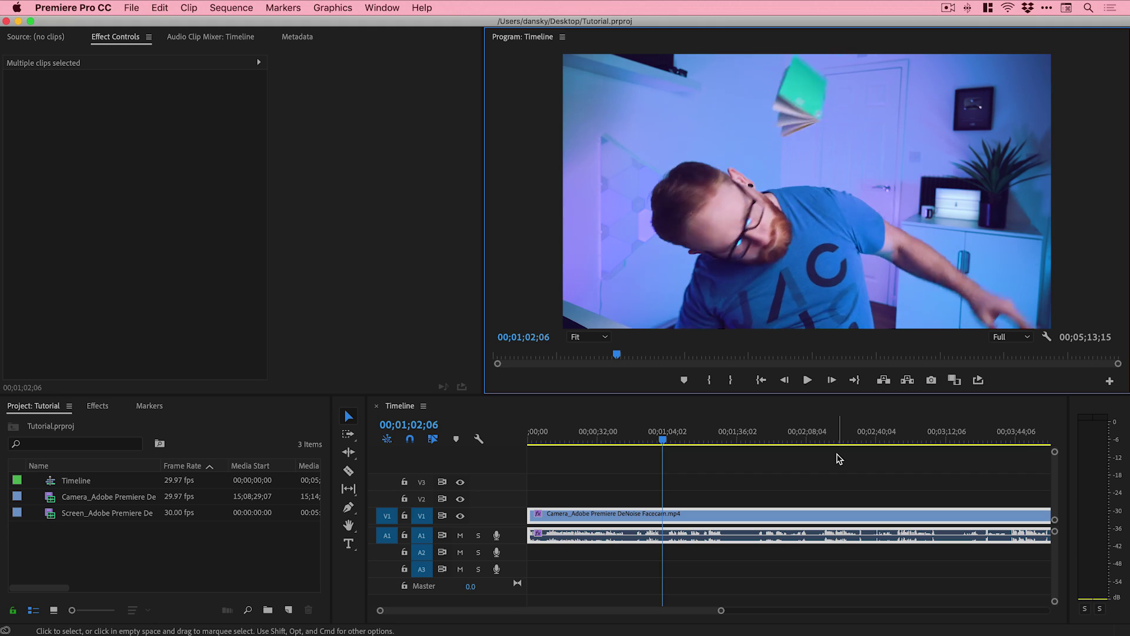
key(space)
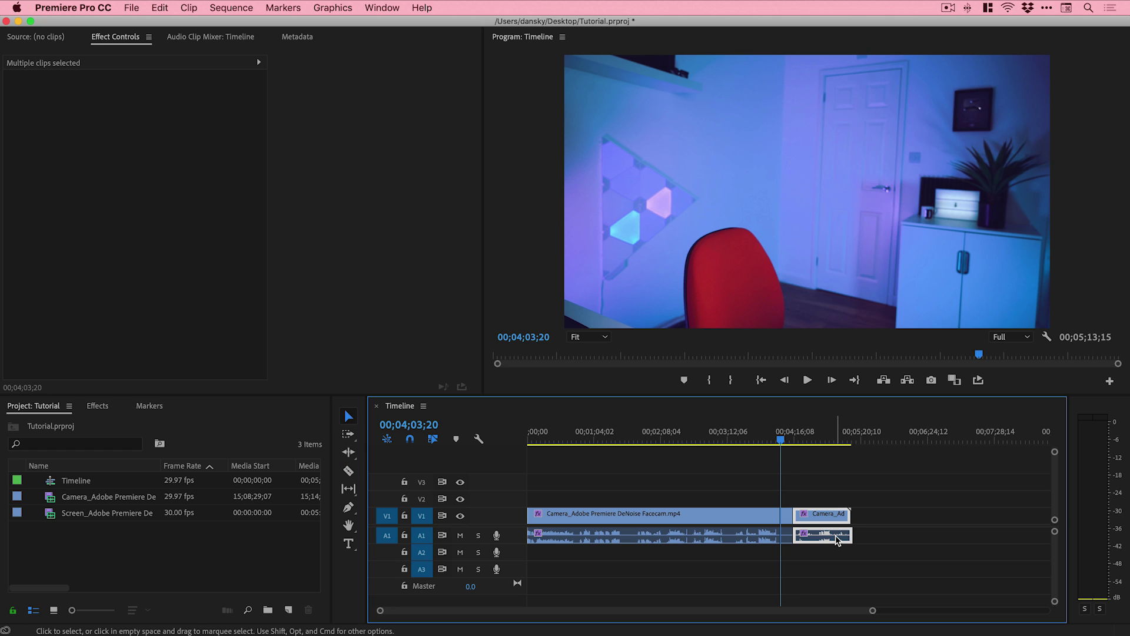
- Delete the unwanted clip sections and ripple-delete the gap so the end piece starts at zero
key(Delete)
drag(702, 491, 735, 530)
key(Delete)
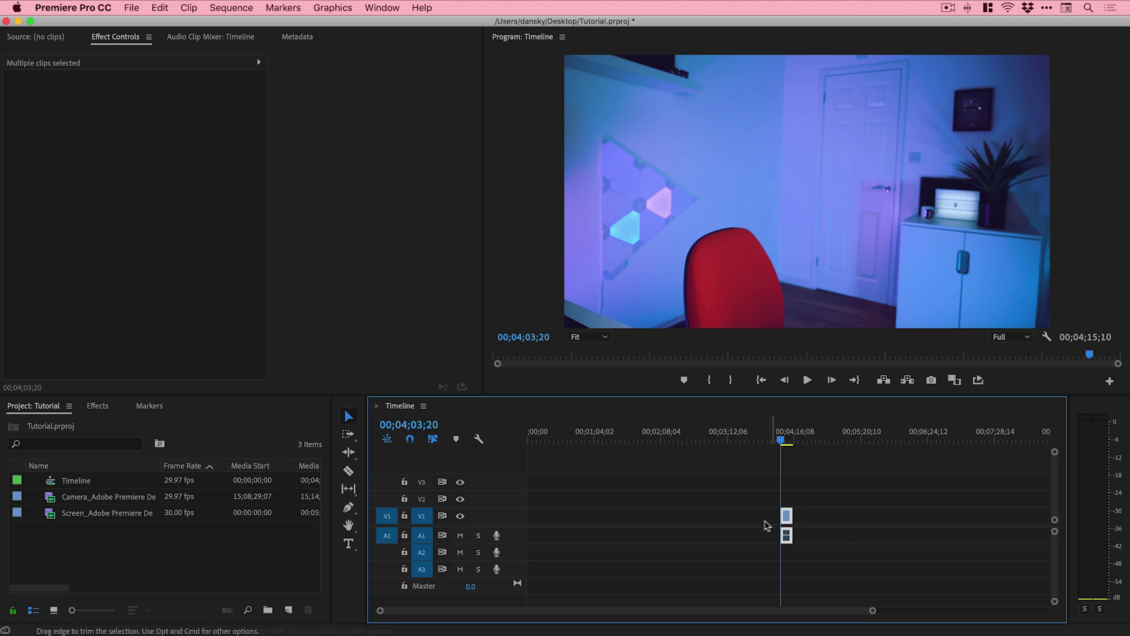
right_click(762, 522)
click(803, 534)
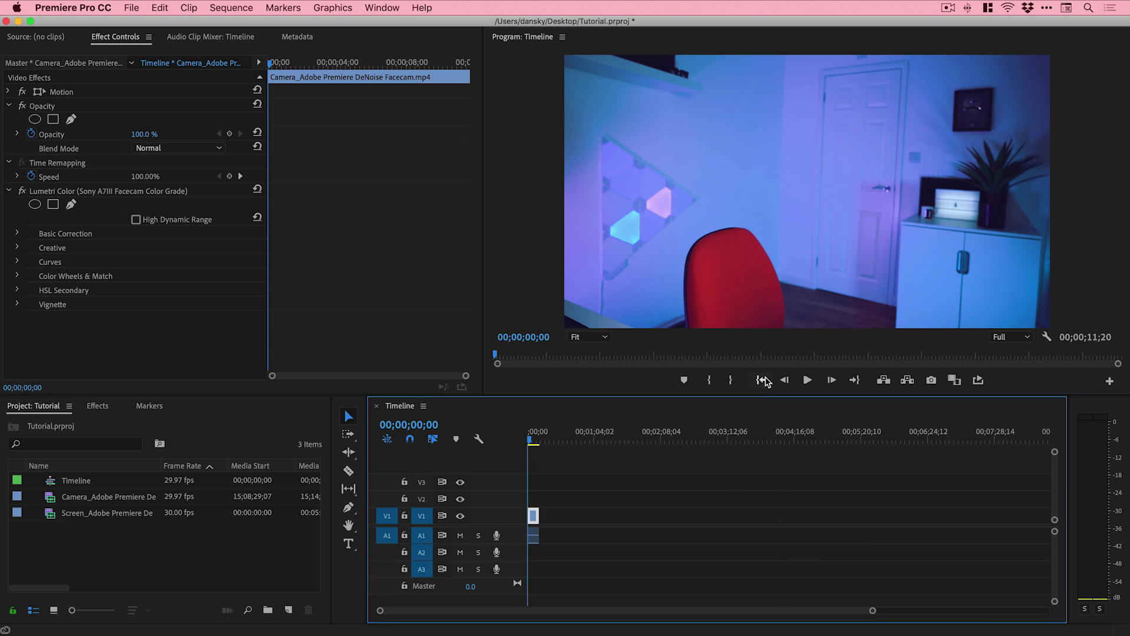
click(649, 486)
key(backslash)
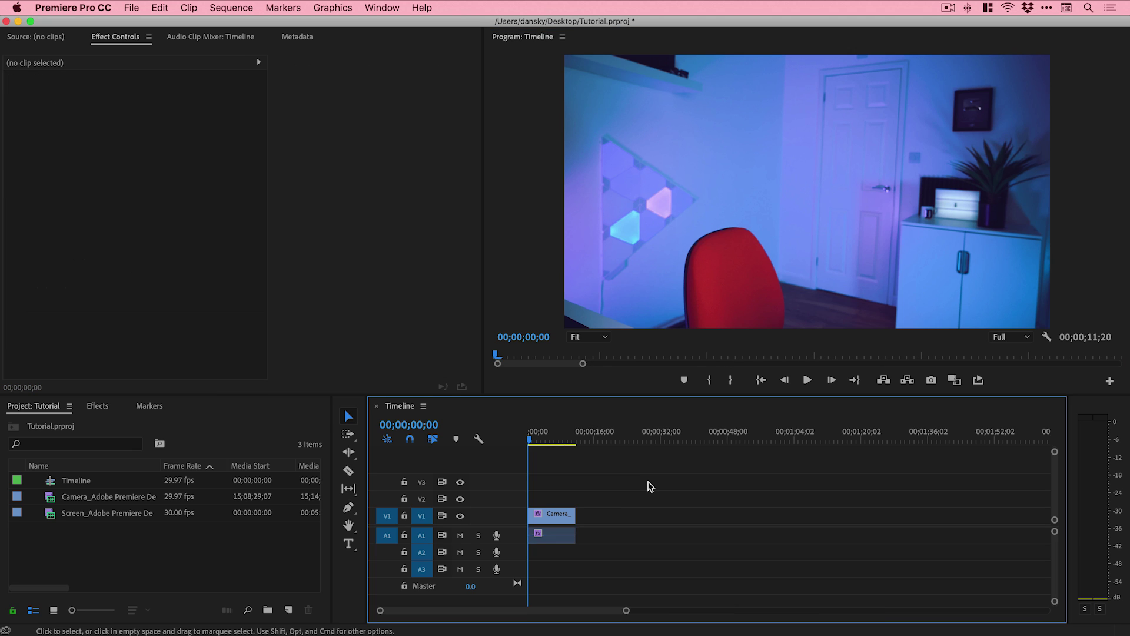
- Clear DeNoise, Parametric Equalizer and Multiband Compressor from the A1 audio clip
click(598, 533)
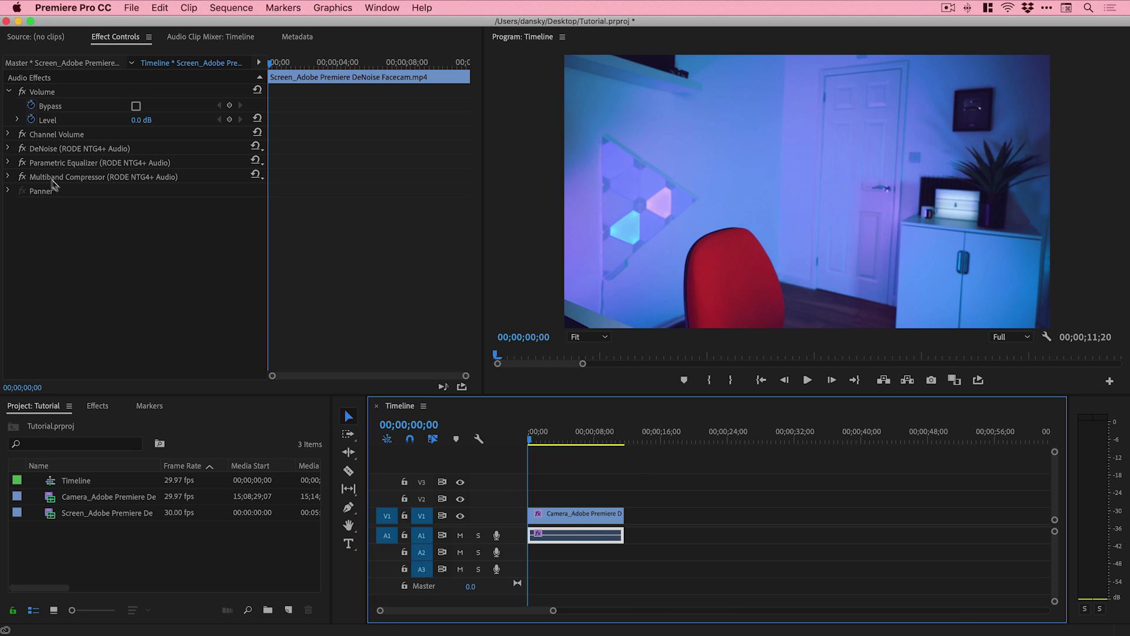
right_click(35, 154)
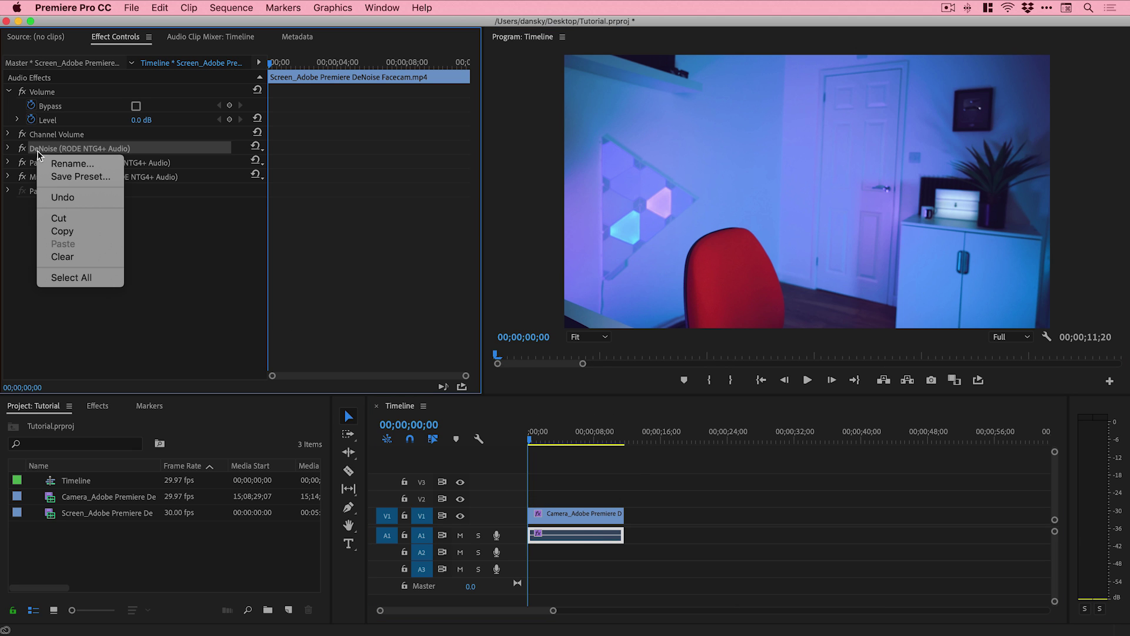
click(68, 250)
right_click(52, 155)
click(87, 254)
right_click(48, 152)
click(87, 255)
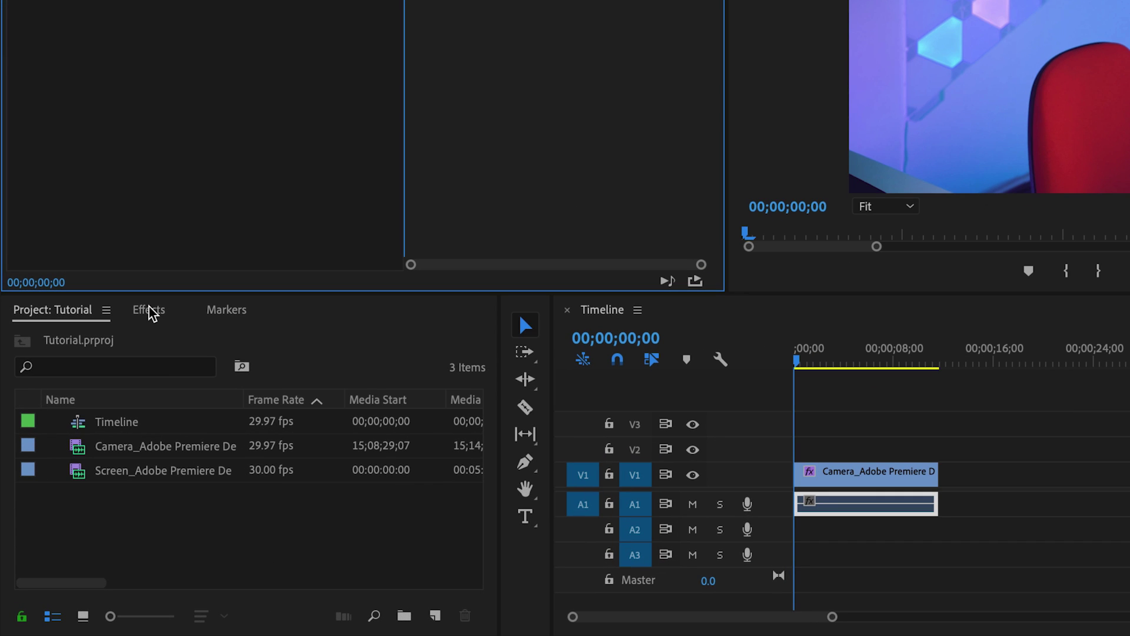
- Search the Effects panel for 'den' to list the DeNoise audio effects
click(151, 311)
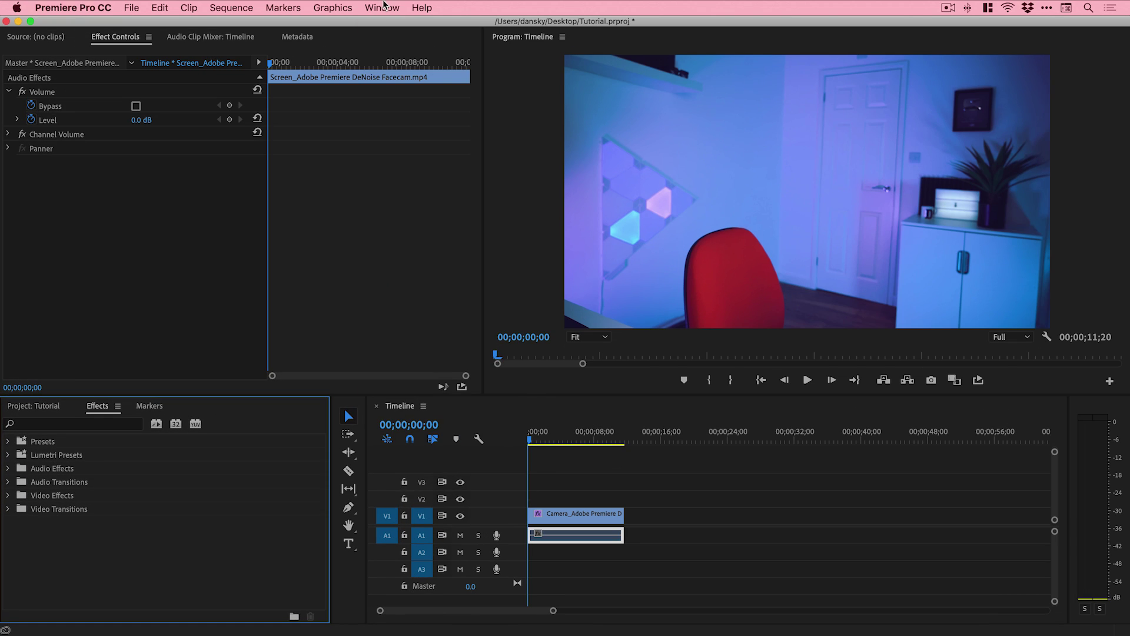
click(382, 7)
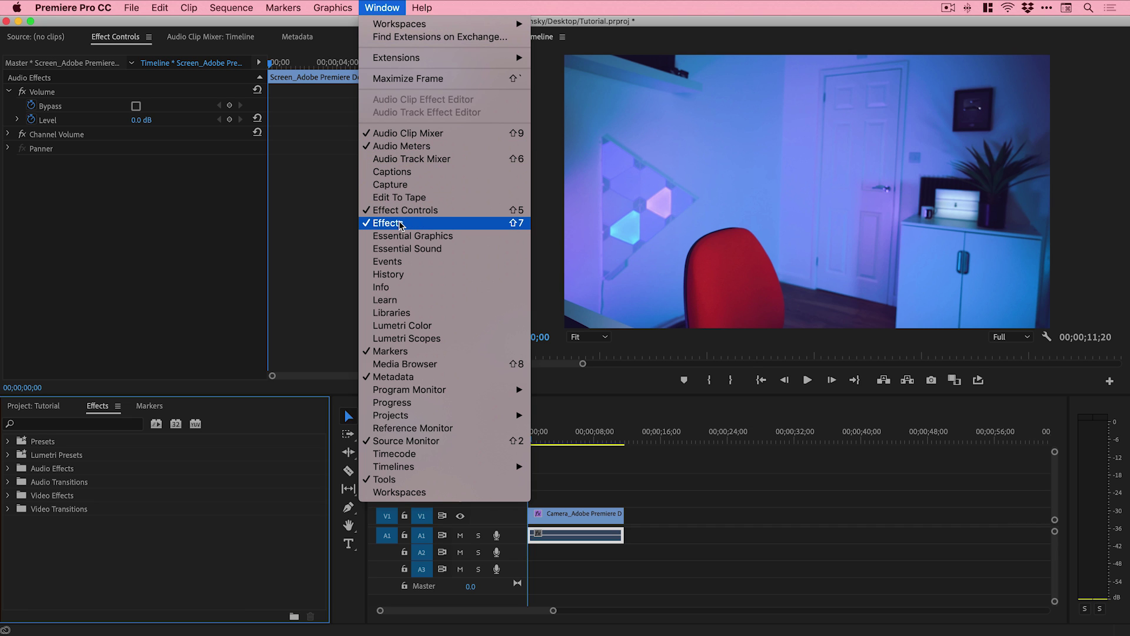
click(393, 6)
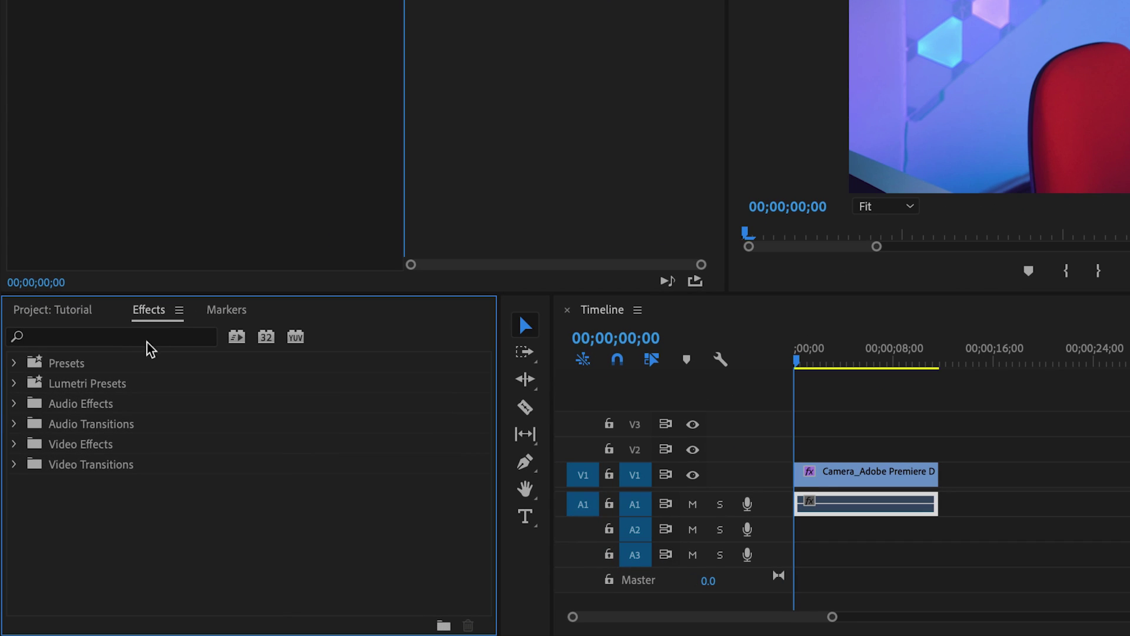
click(96, 424)
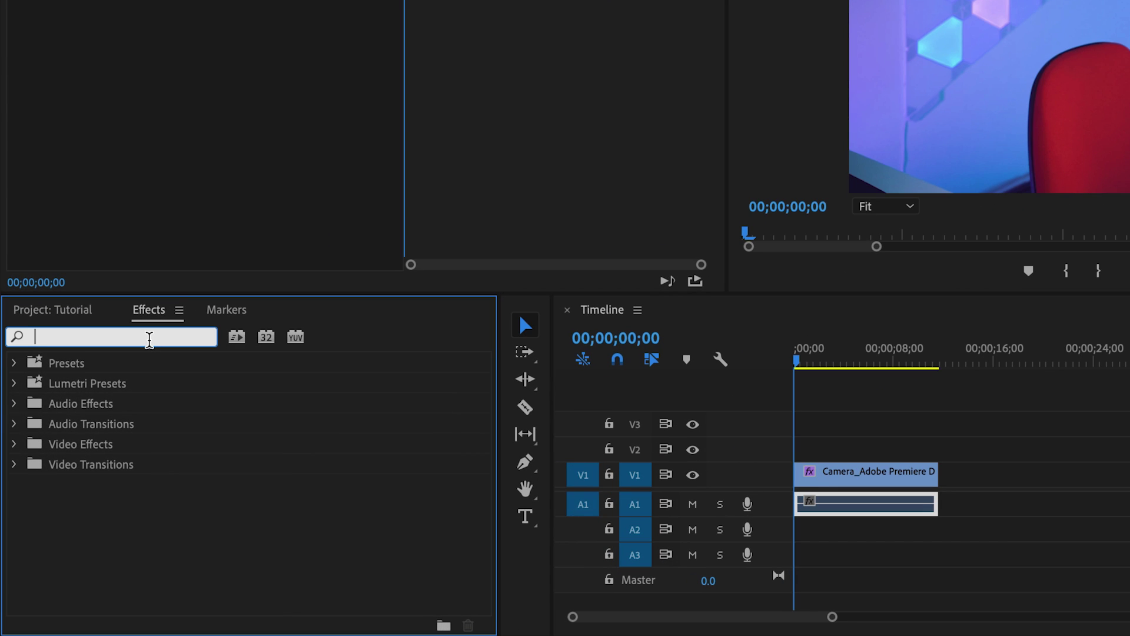
text(denoise)
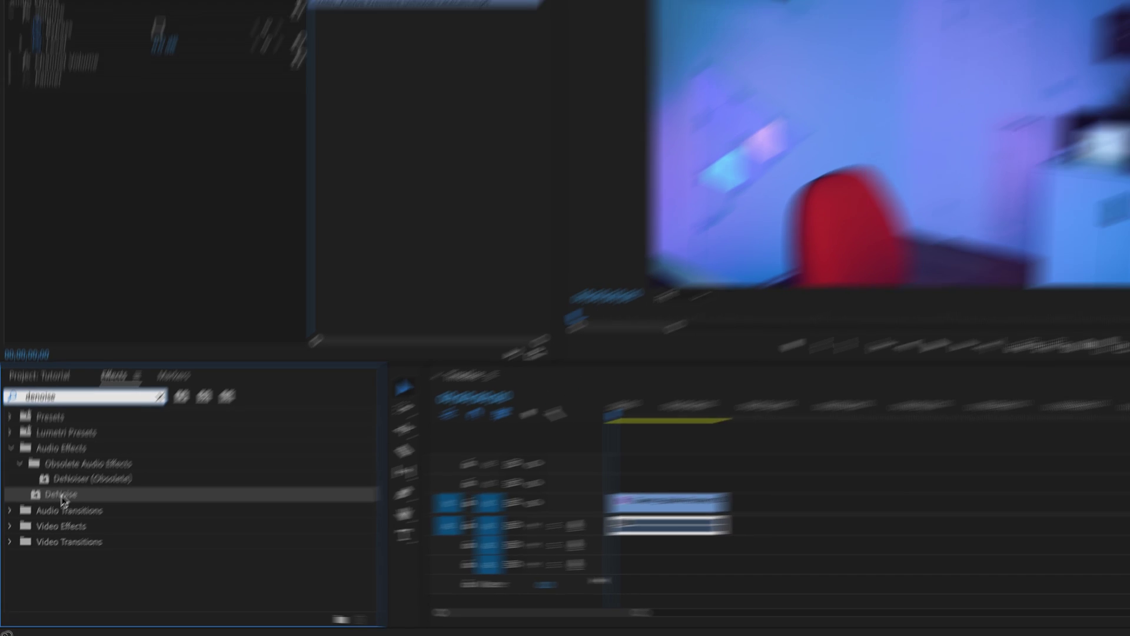
drag(83, 470, 896, 496)
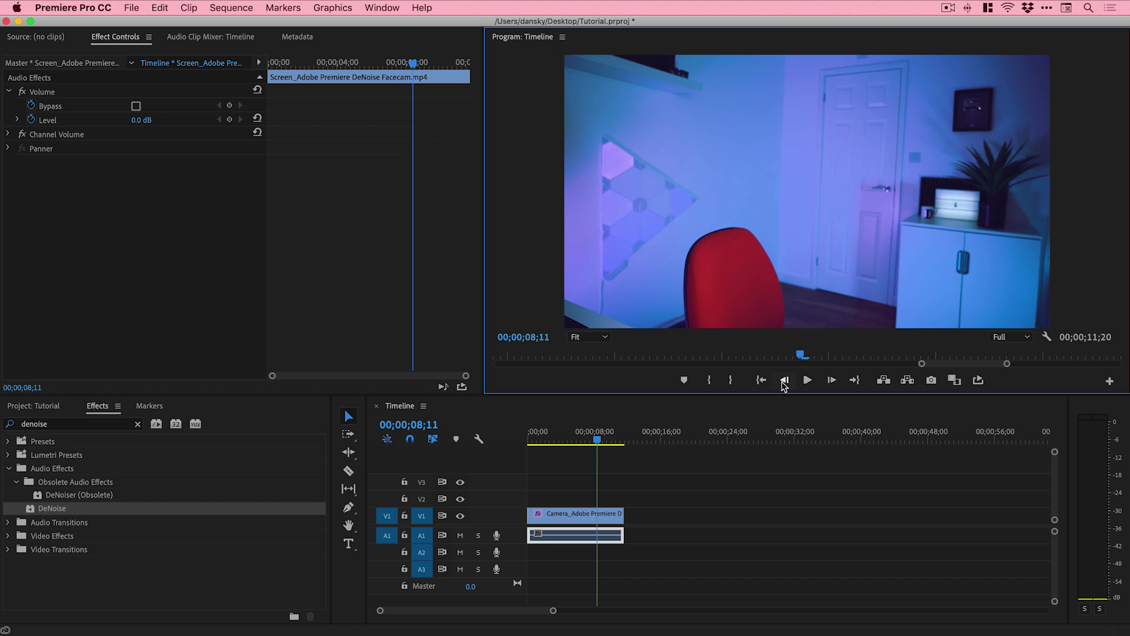
click(761, 380)
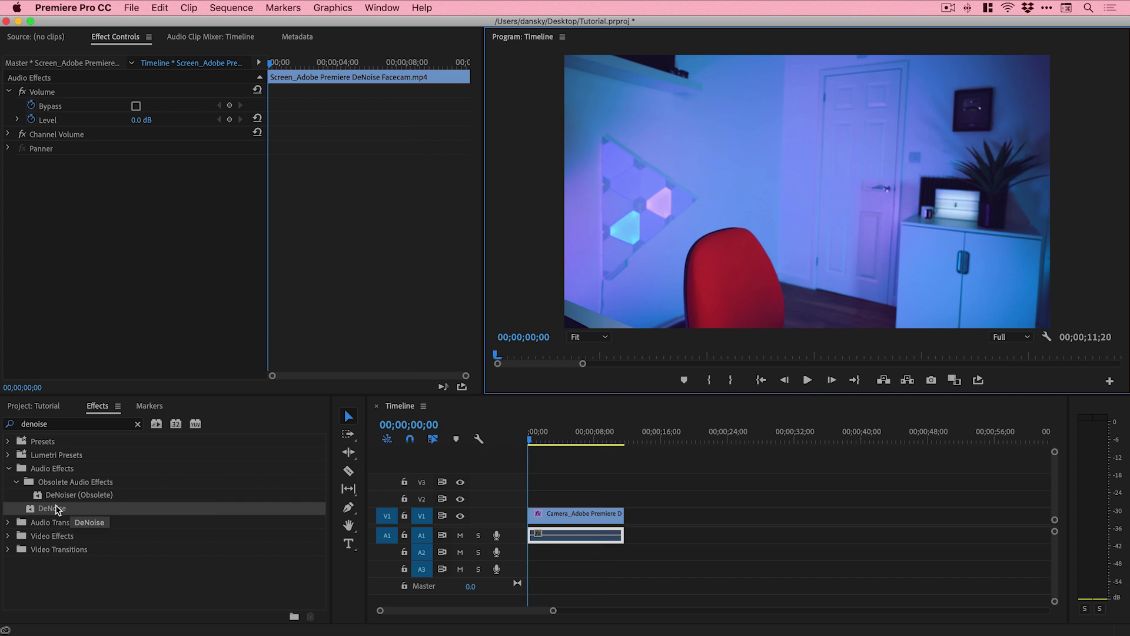
- Apply DeNoise to the A1 audio clip and expand its Amount parameter, showing 40.0%
drag(50, 510, 564, 537)
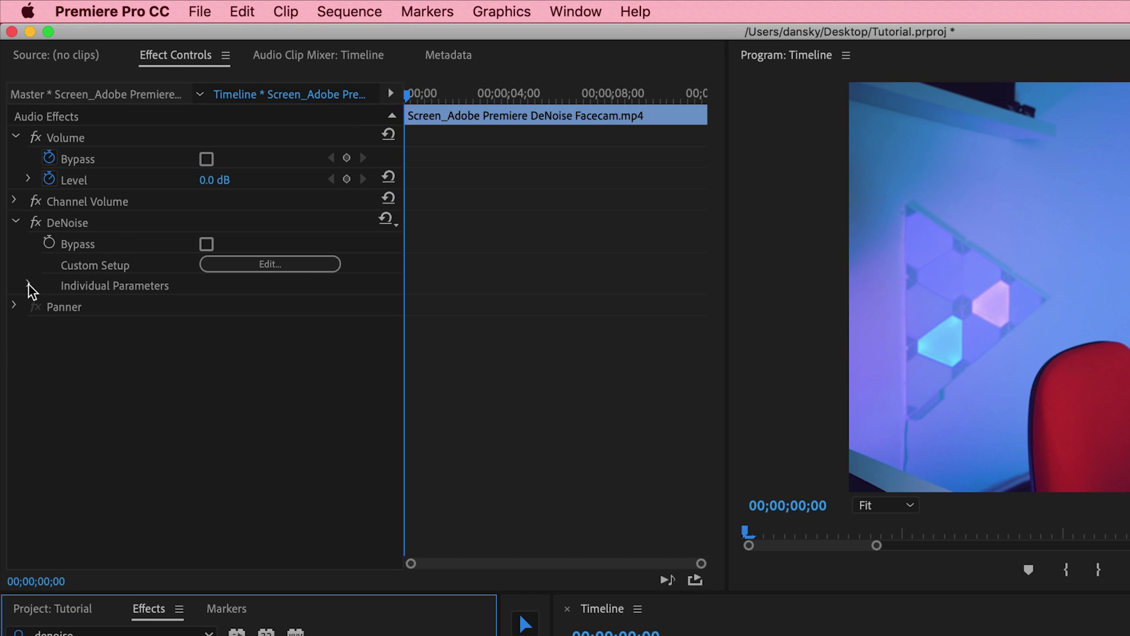
click(29, 285)
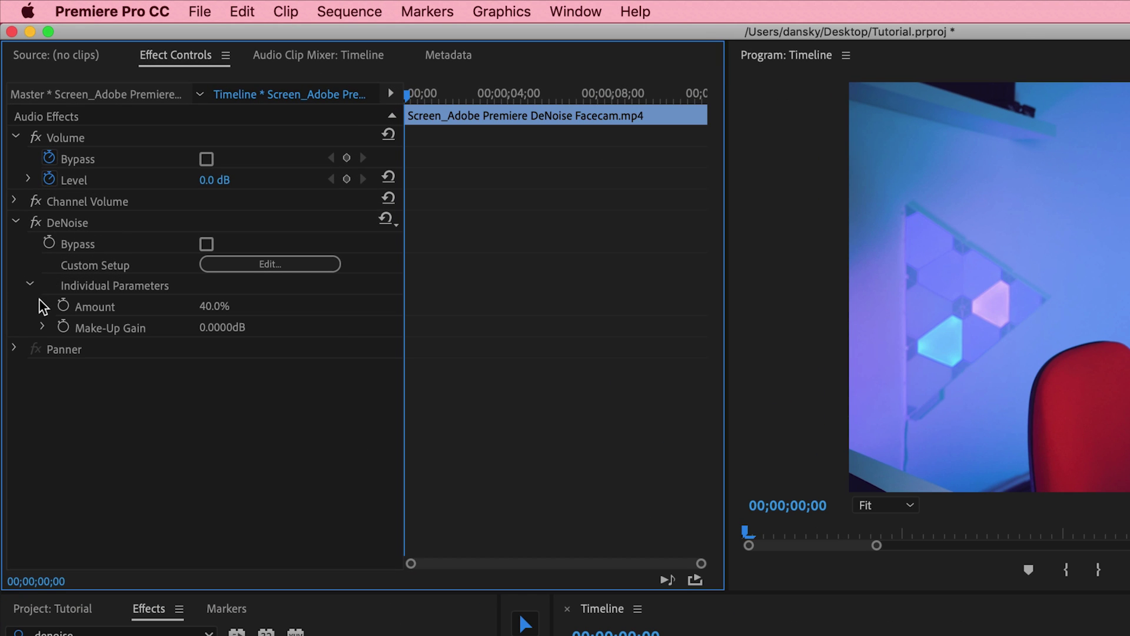
click(42, 307)
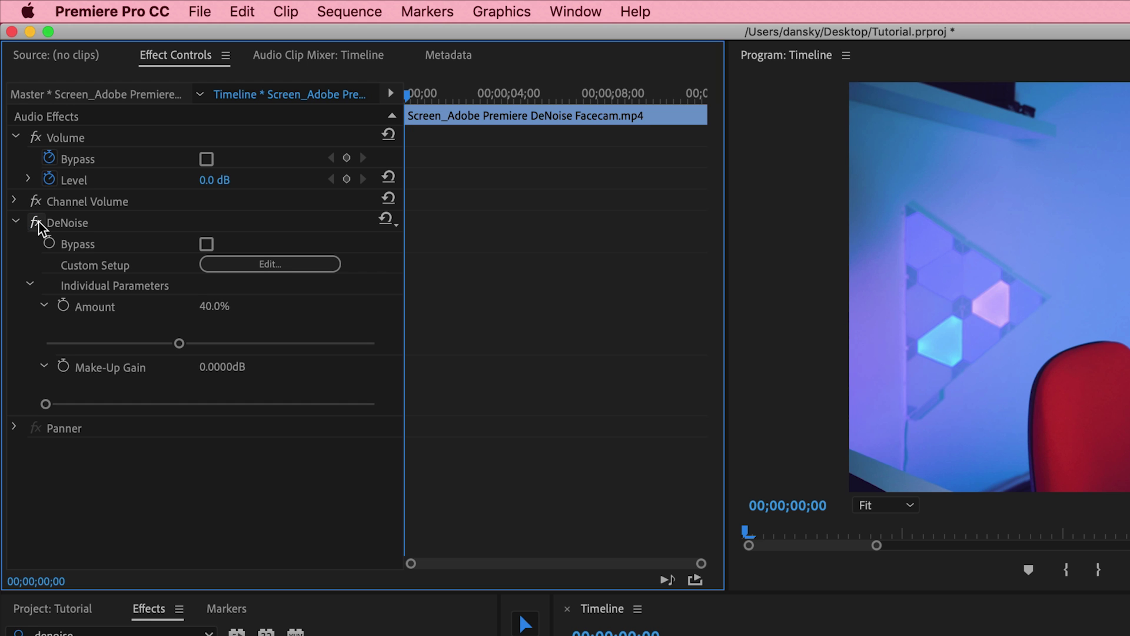
- Keep DeNoise's (Default) preset and lower its Amount from 40% to 29.7%
click(262, 262)
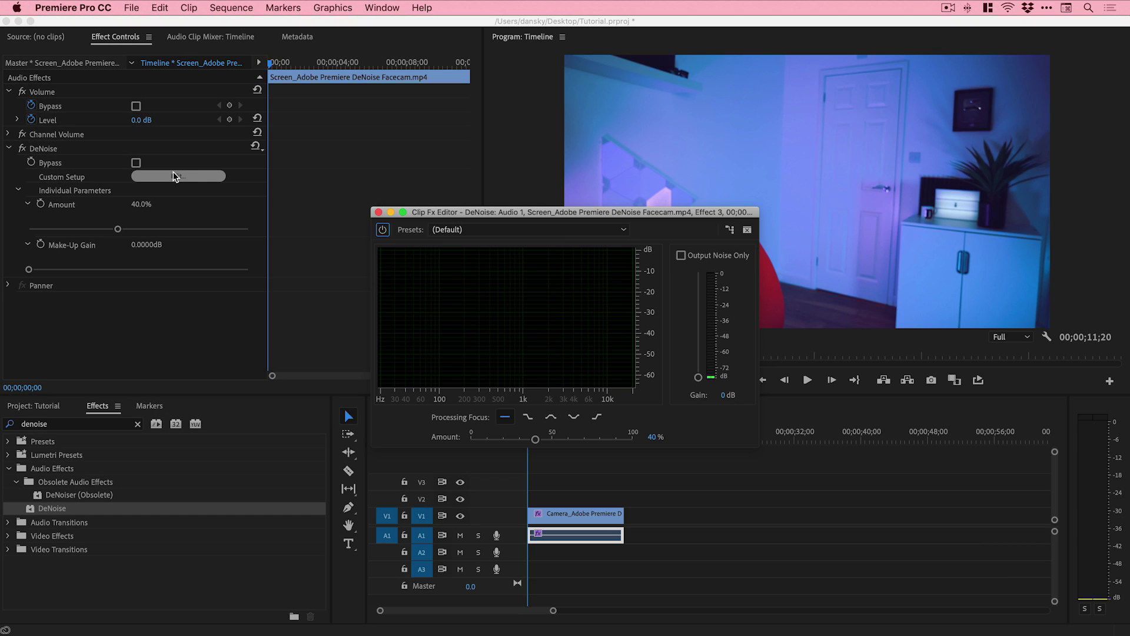
click(503, 230)
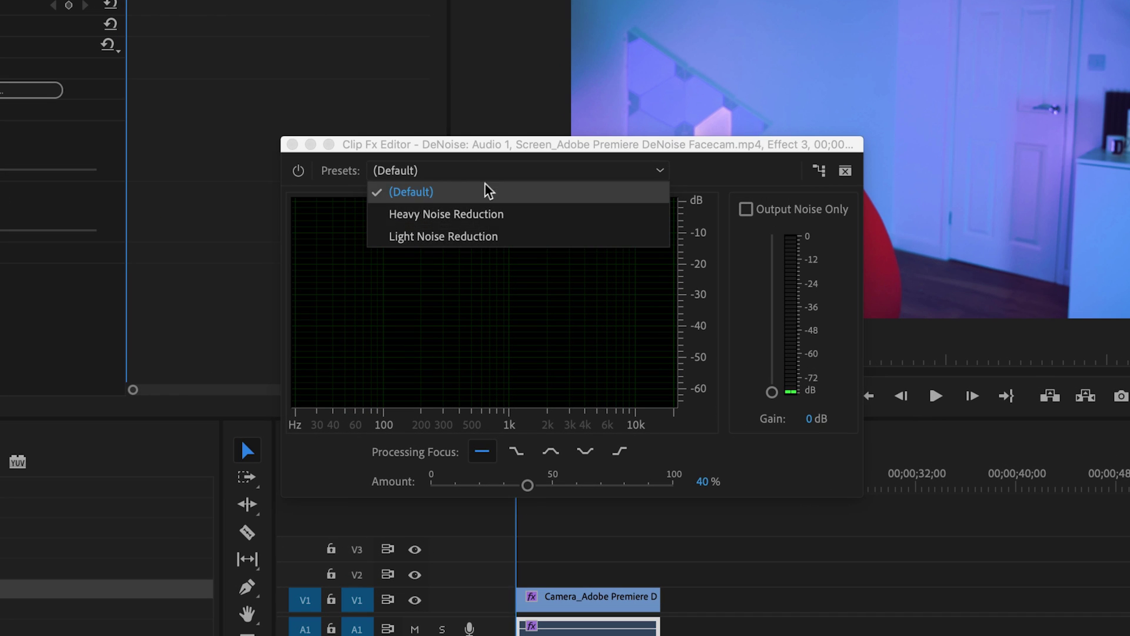
click(487, 188)
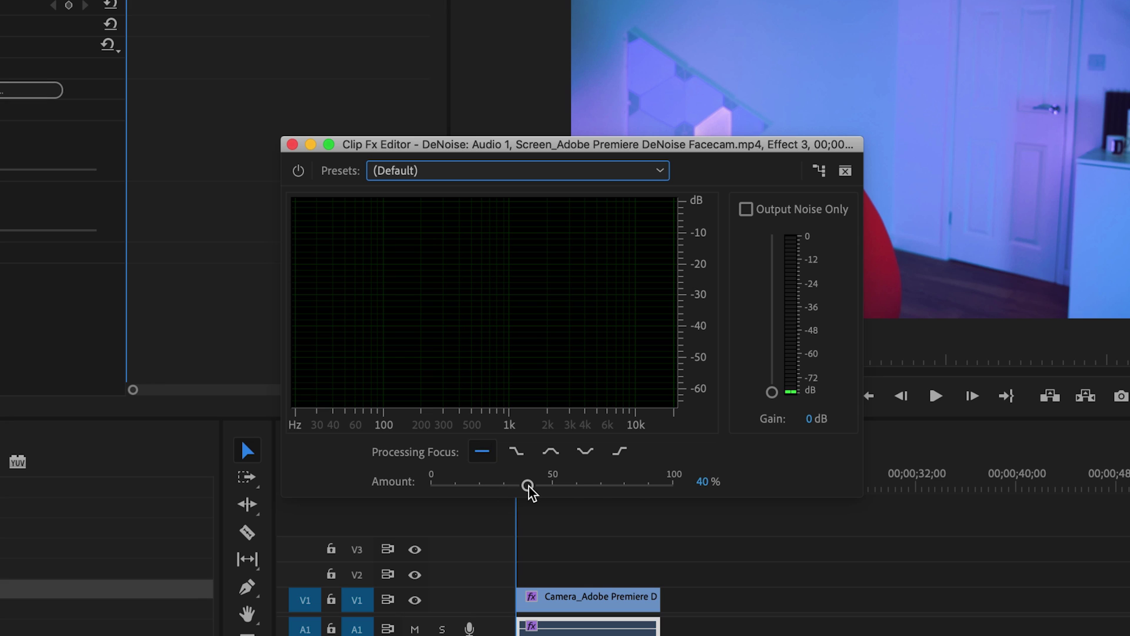
drag(529, 486, 472, 486)
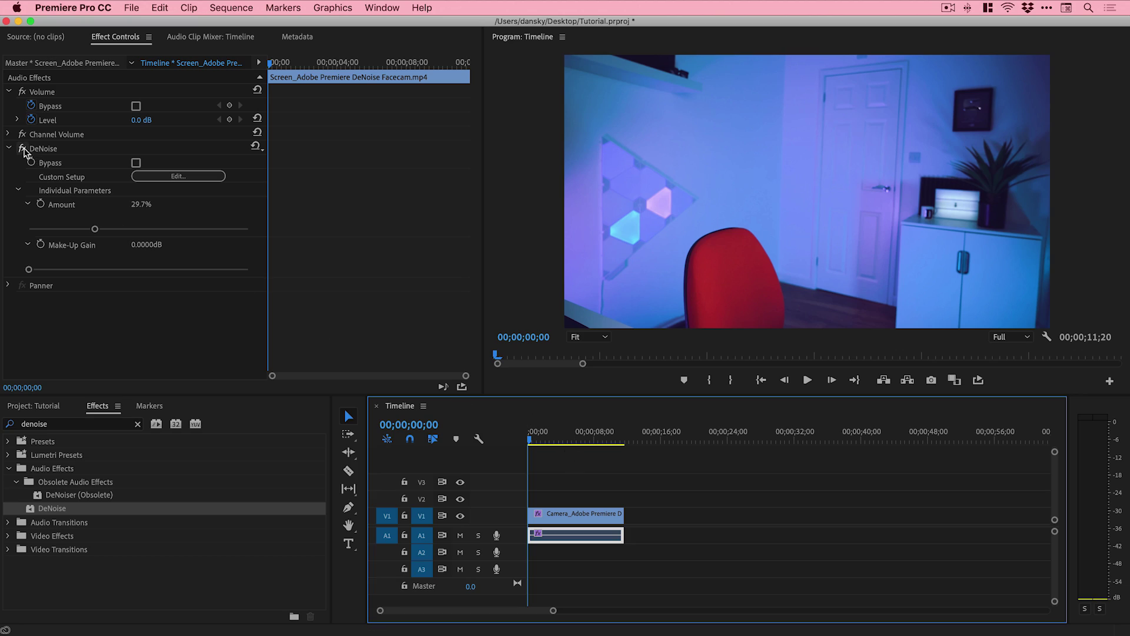
- Bypass DeNoise, play the clip from its start to compare, then re-enable DeNoise
click(24, 152)
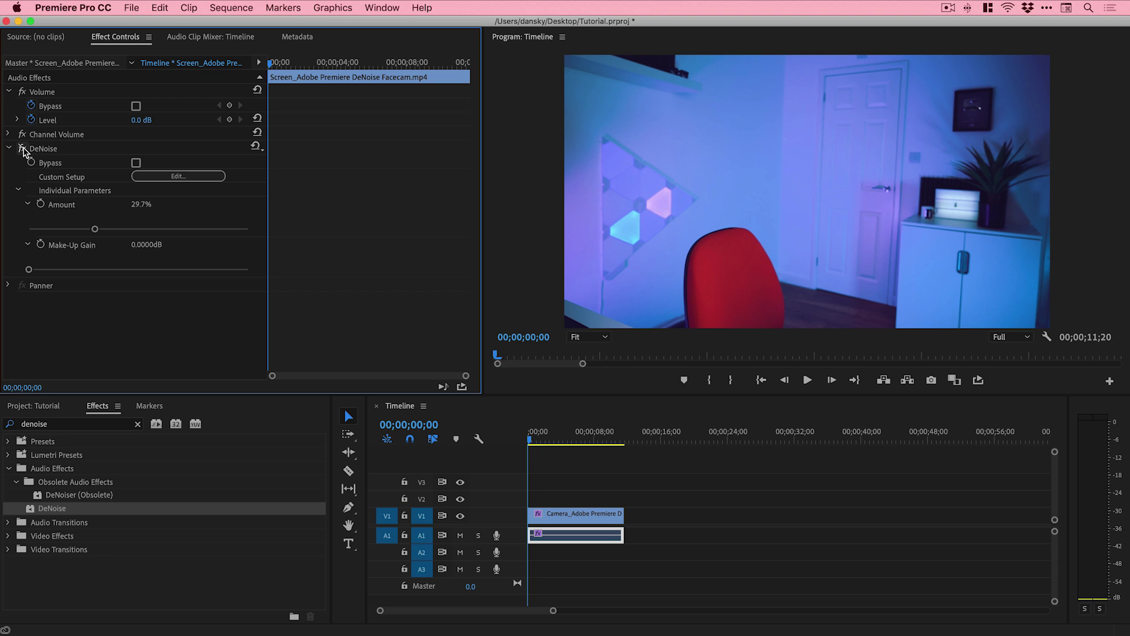
drag(572, 434, 577, 436)
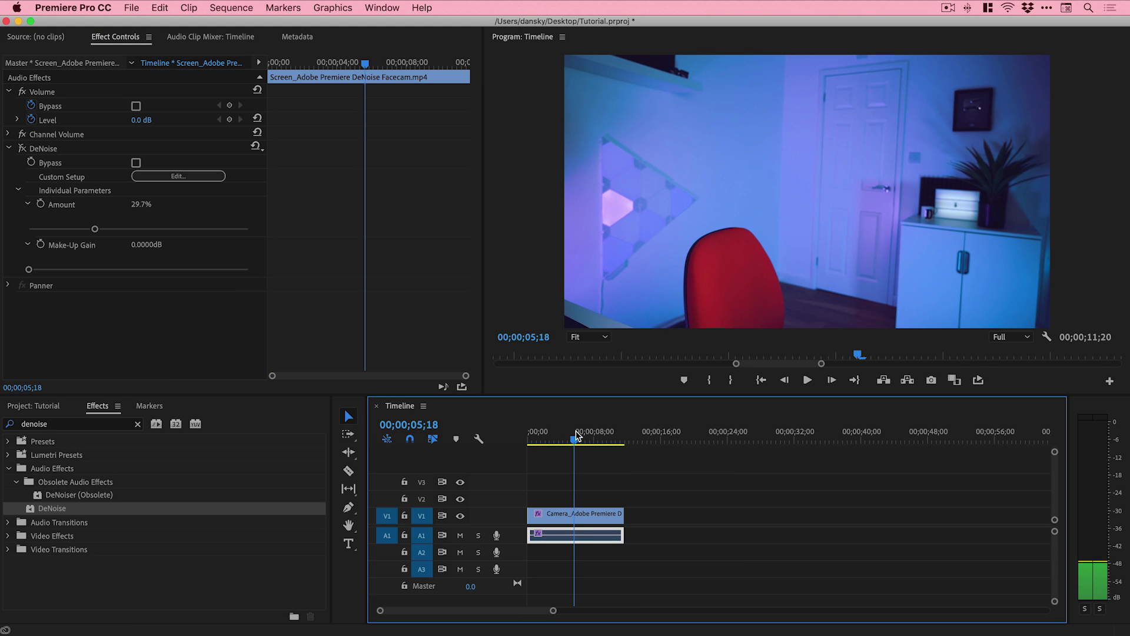
drag(576, 436, 514, 436)
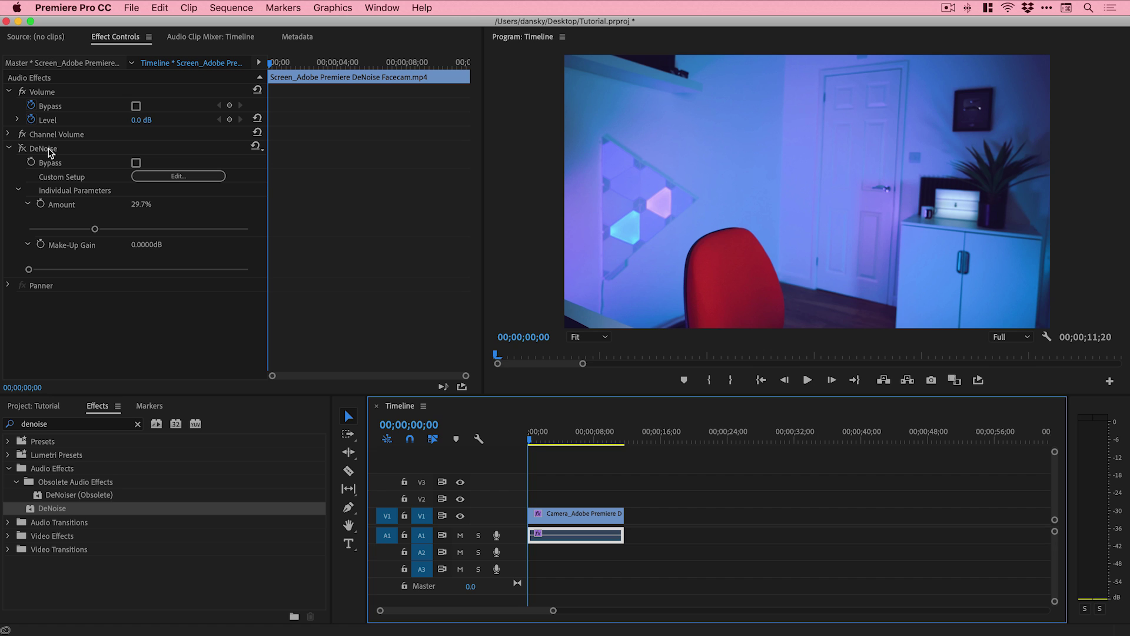
key(space)
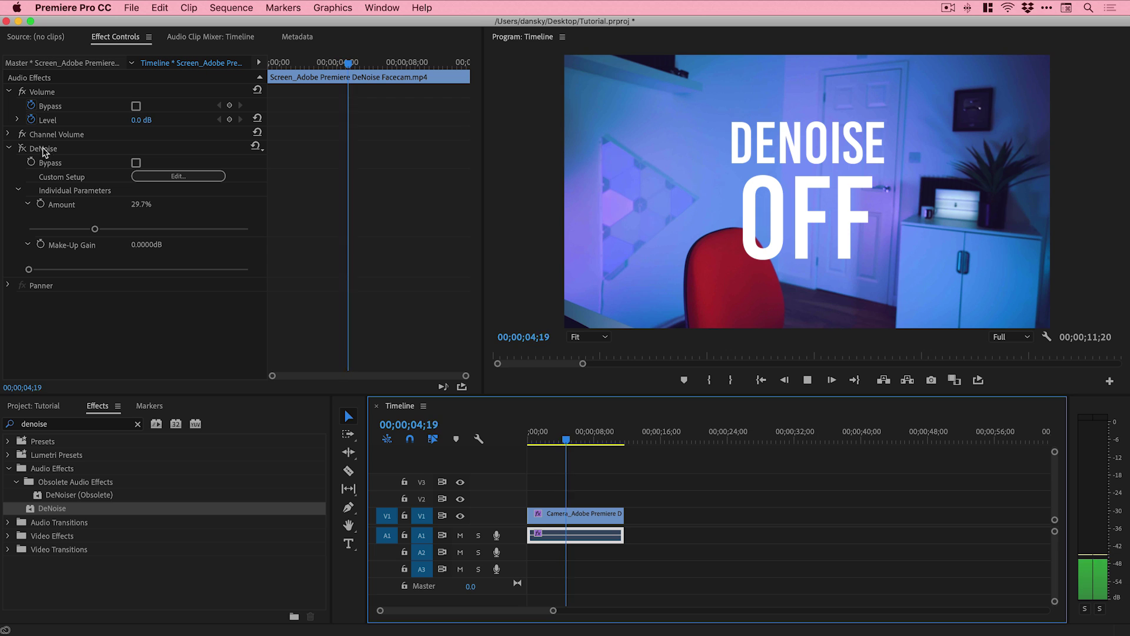
click(24, 149)
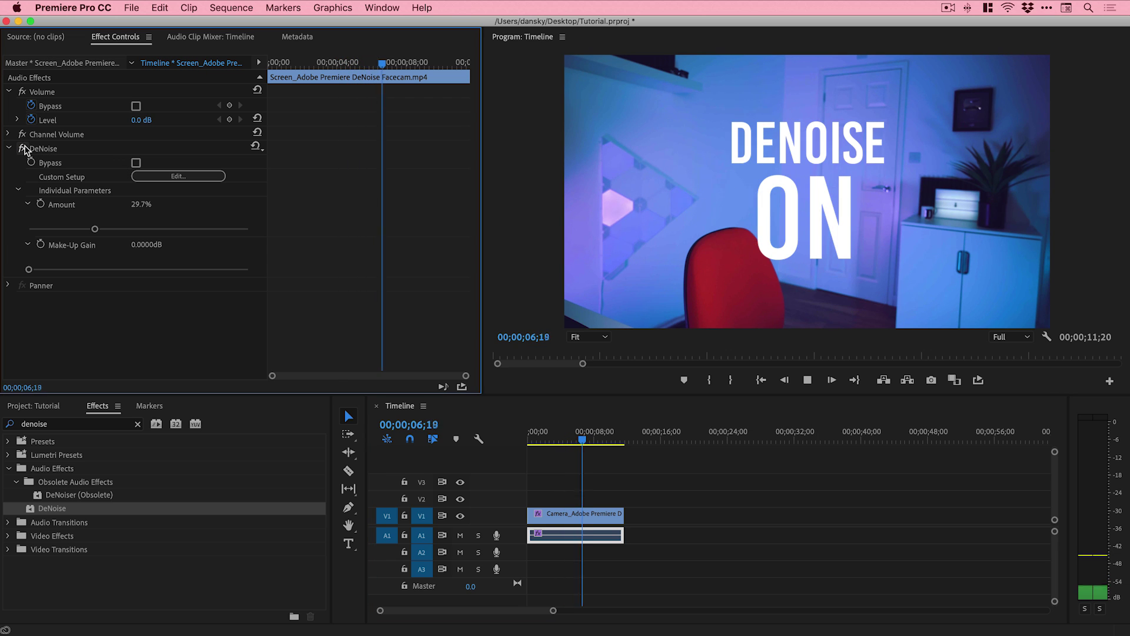